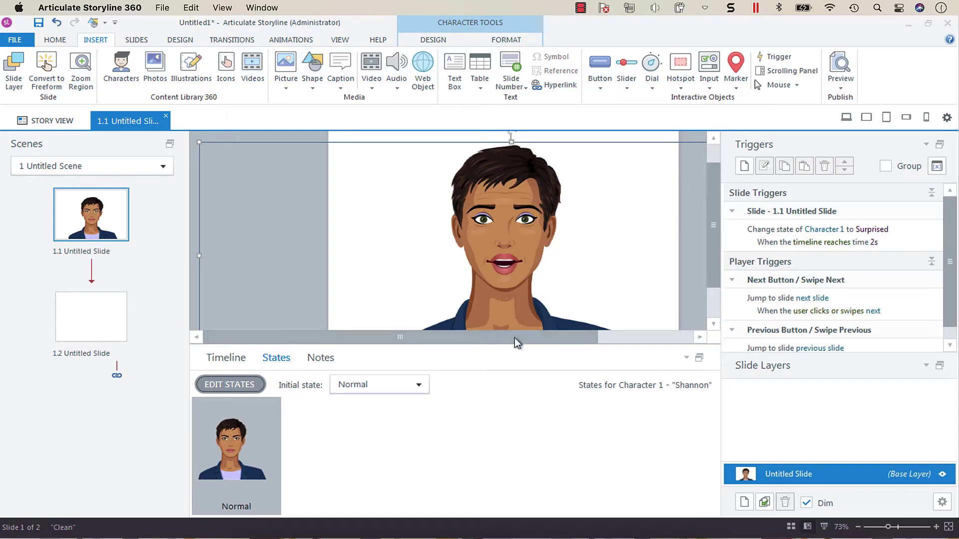
# Step: Delete the trigger switching Character 1 to Surprised at 2s, then go to blank slide 1.2
pyautogui.moveTo(510, 345); pyautogui.dragTo(509, 373)
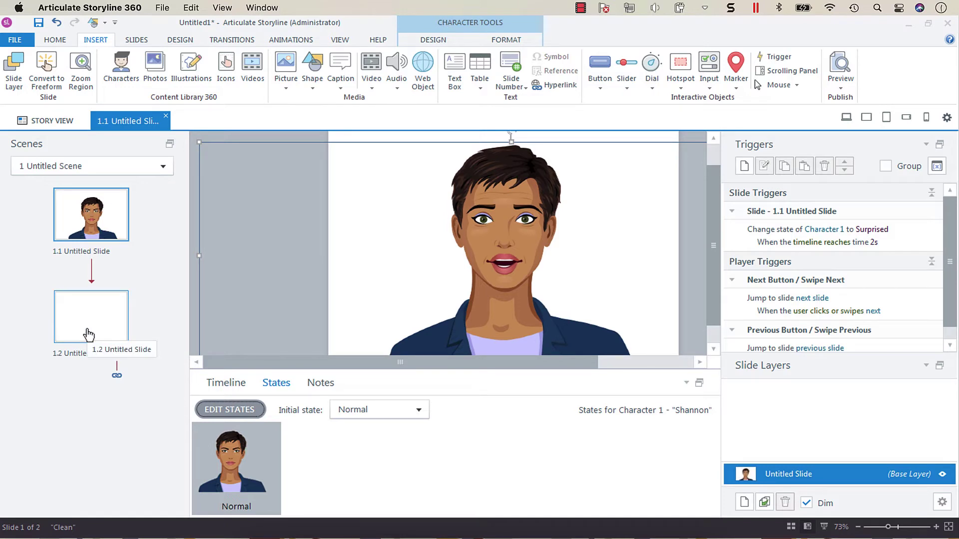
pyautogui.click(905, 235)
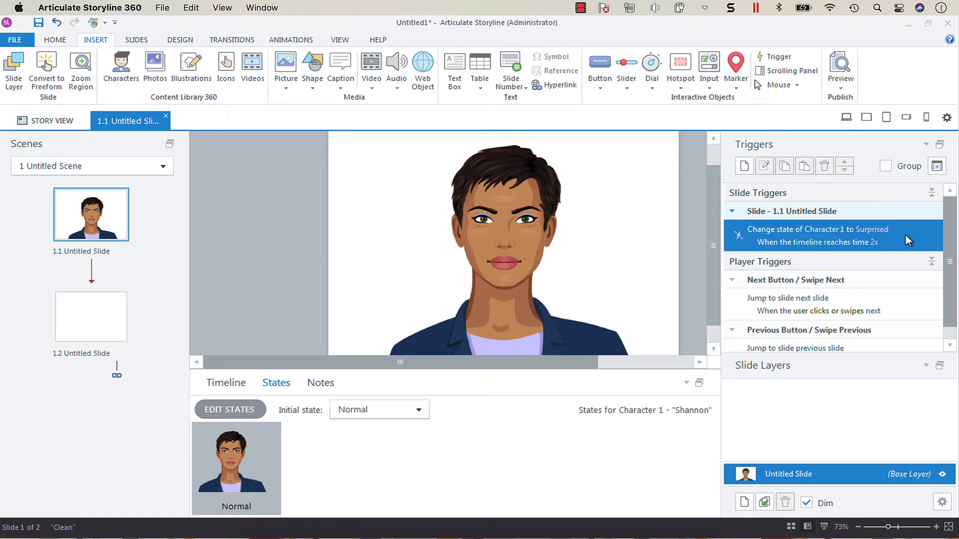
pyautogui.click(824, 166)
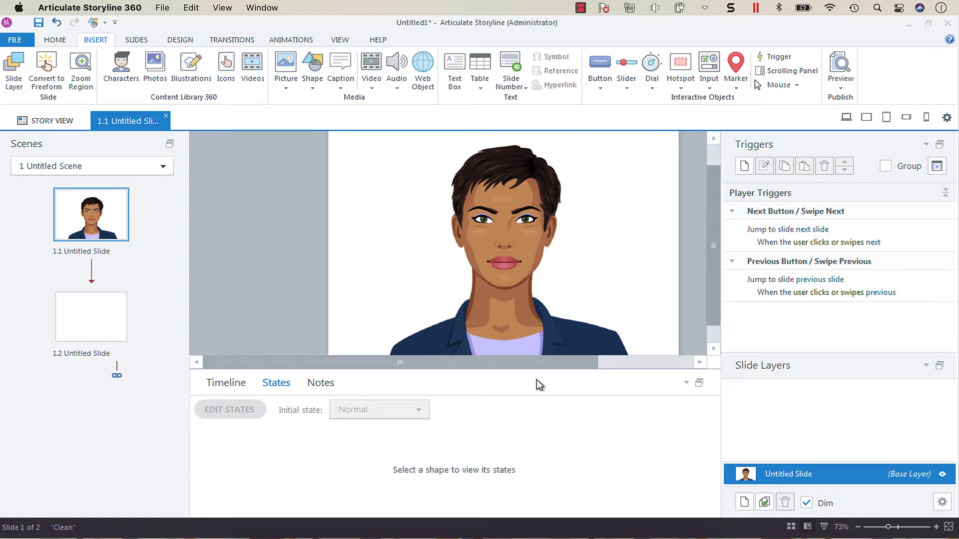
pyautogui.click(225, 383)
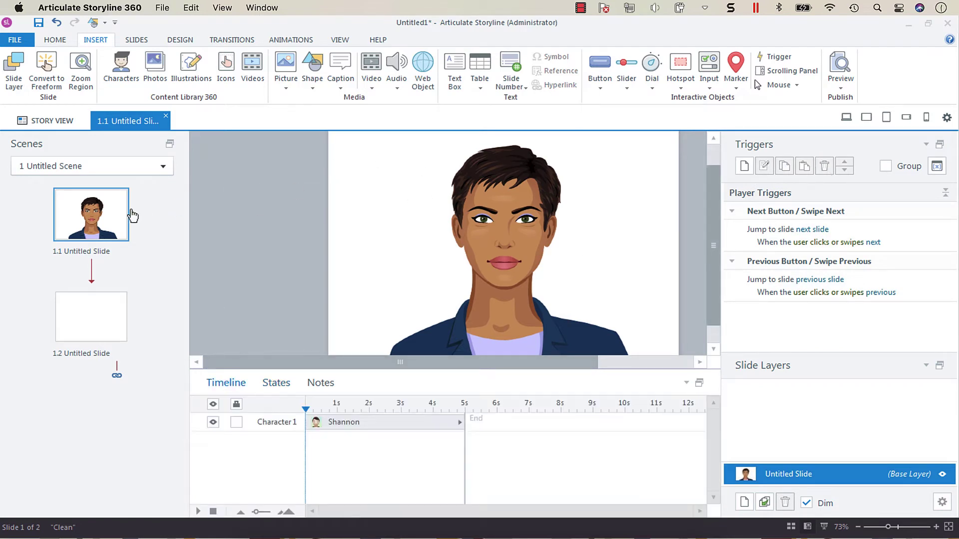
pyautogui.click(74, 341)
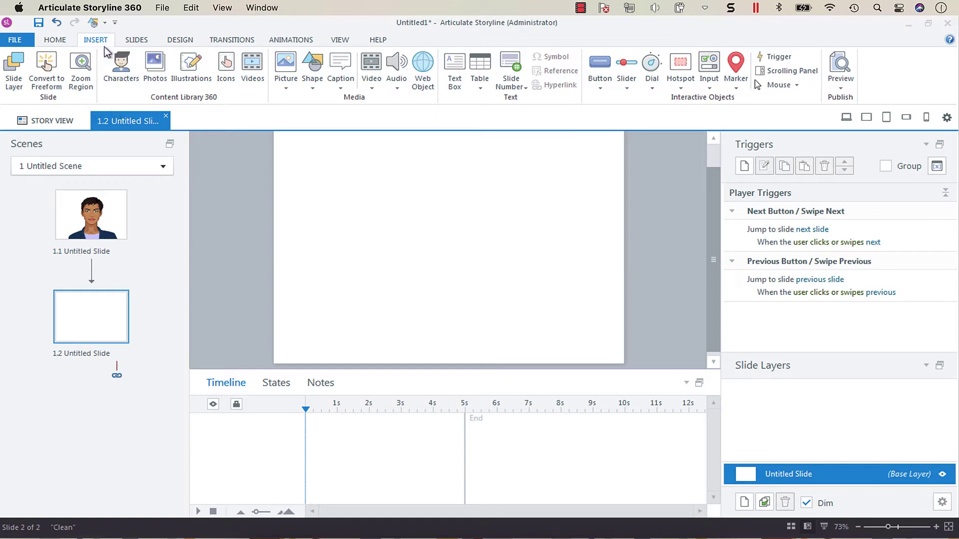
# Step: Filter the Characters library to Photographic, preview Vicki and her poses, then return to the character list
pyautogui.click(127, 81)
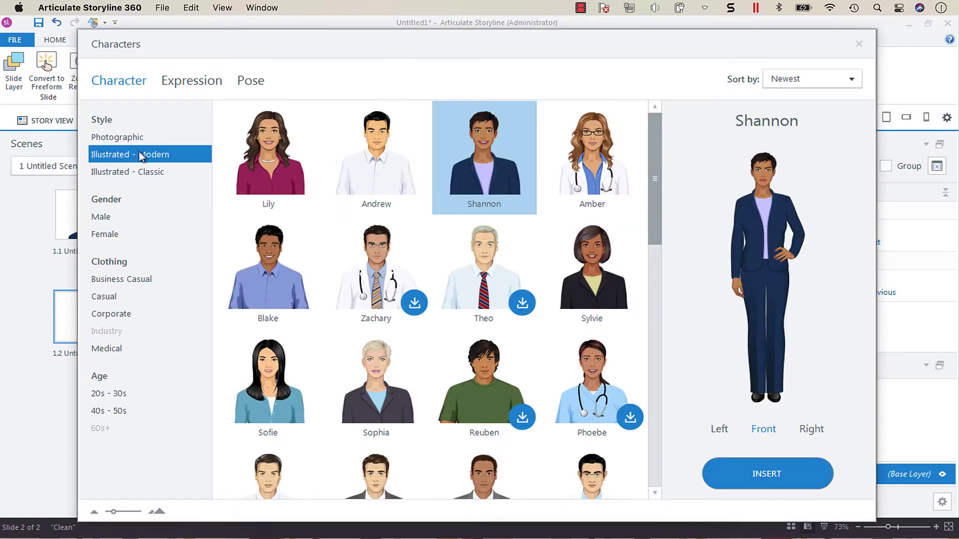
pyautogui.click(140, 155)
pyautogui.click(139, 139)
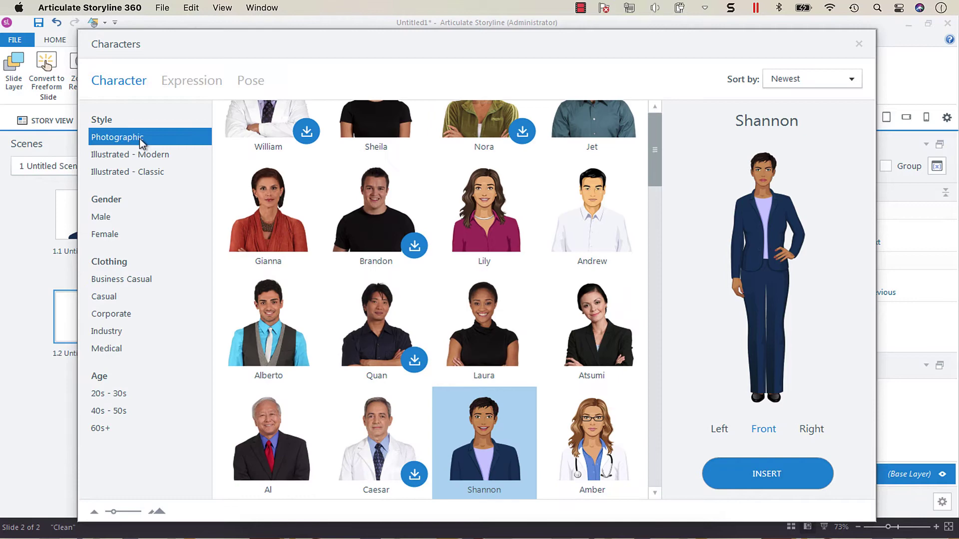
pyautogui.moveTo(277, 197)
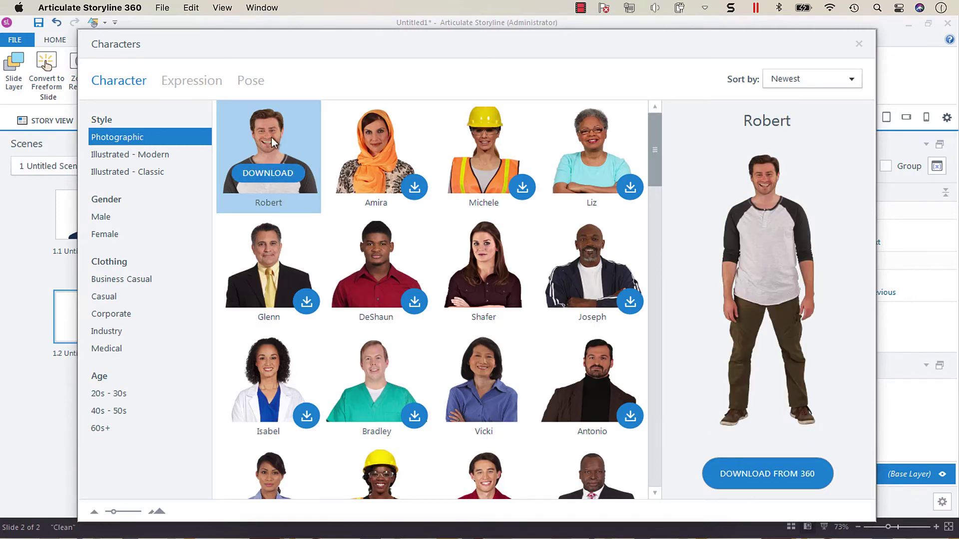
pyautogui.click(486, 380)
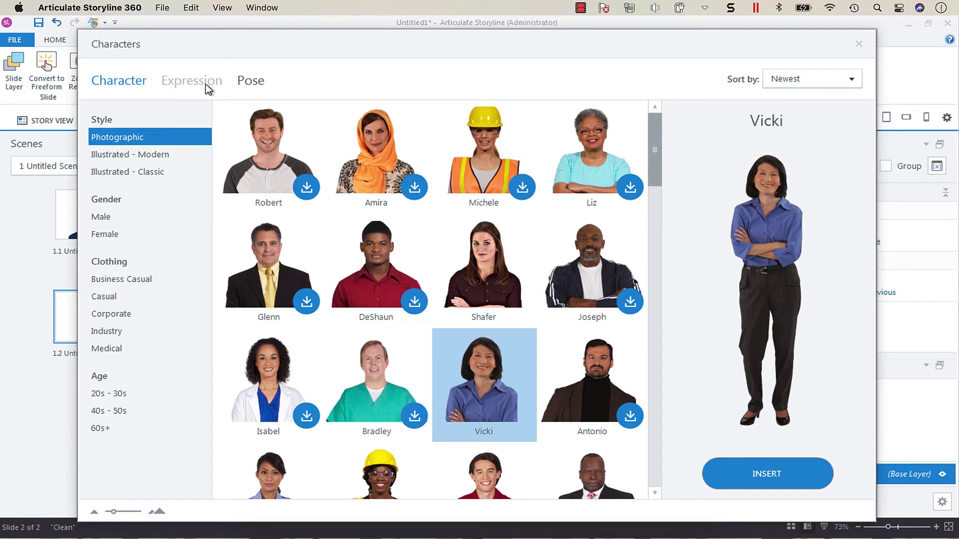
pyautogui.click(258, 89)
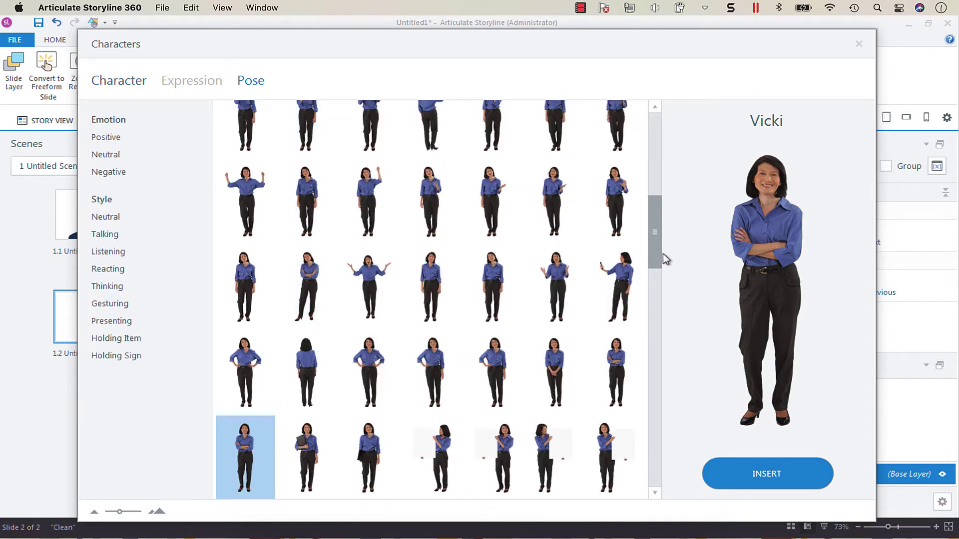
pyautogui.moveTo(658, 232); pyautogui.dragTo(655, 165)
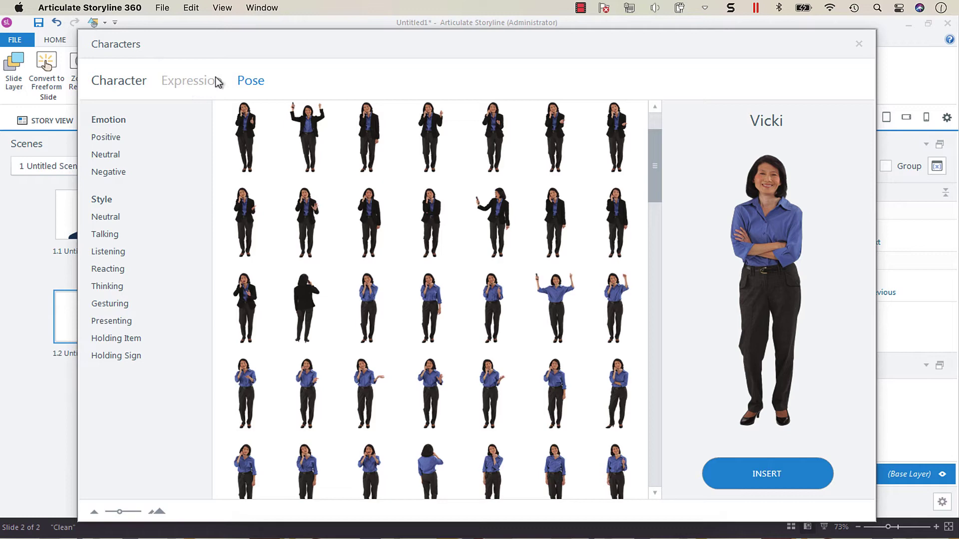
pyautogui.click(129, 87)
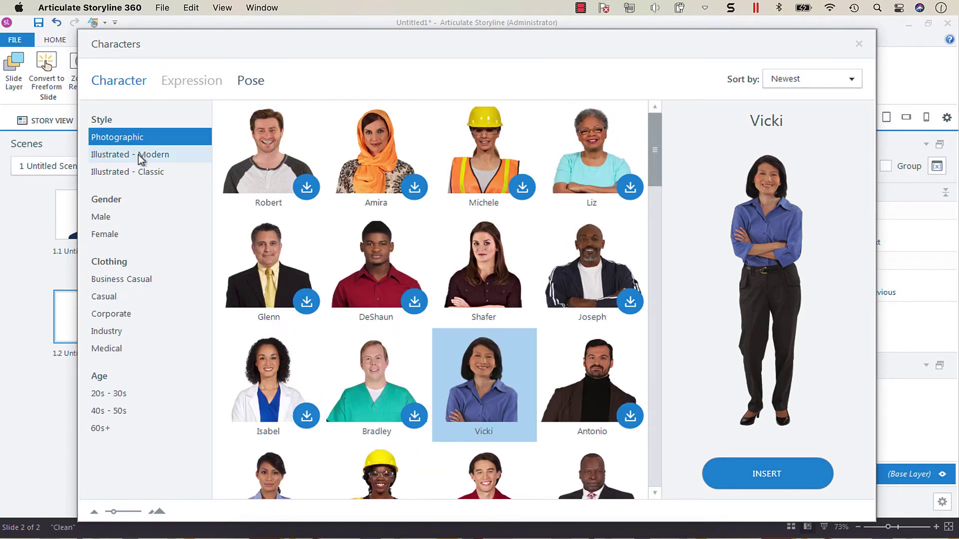
# Step: Filter to Illustrated - Modern, preview Lily's expressions and poses, and close the library without inserting
pyautogui.click(128, 151)
pyautogui.click(128, 137)
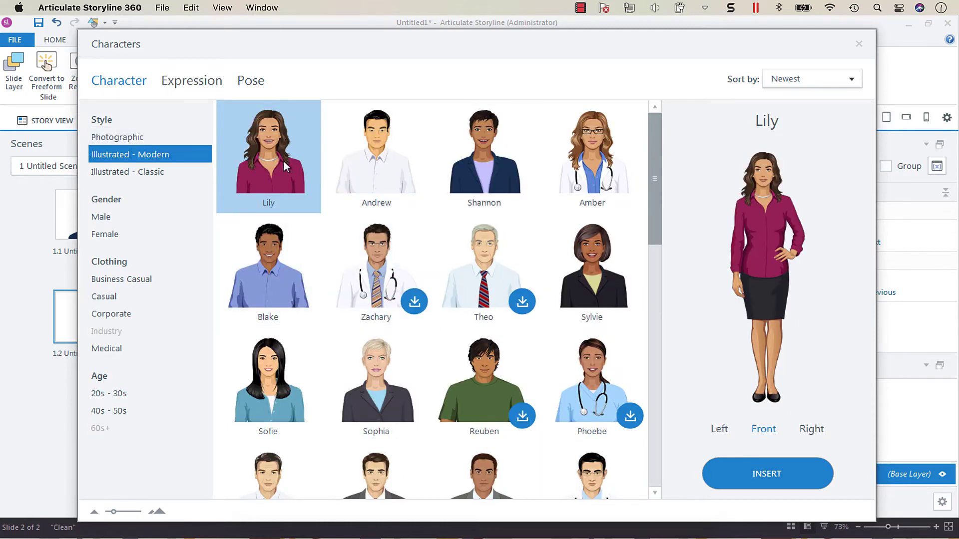
pyautogui.click(197, 84)
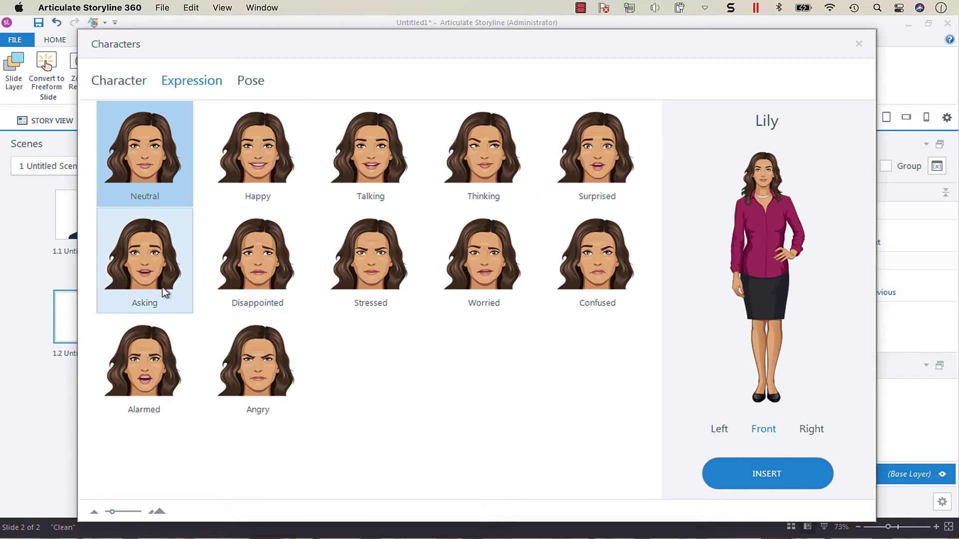
pyautogui.click(245, 84)
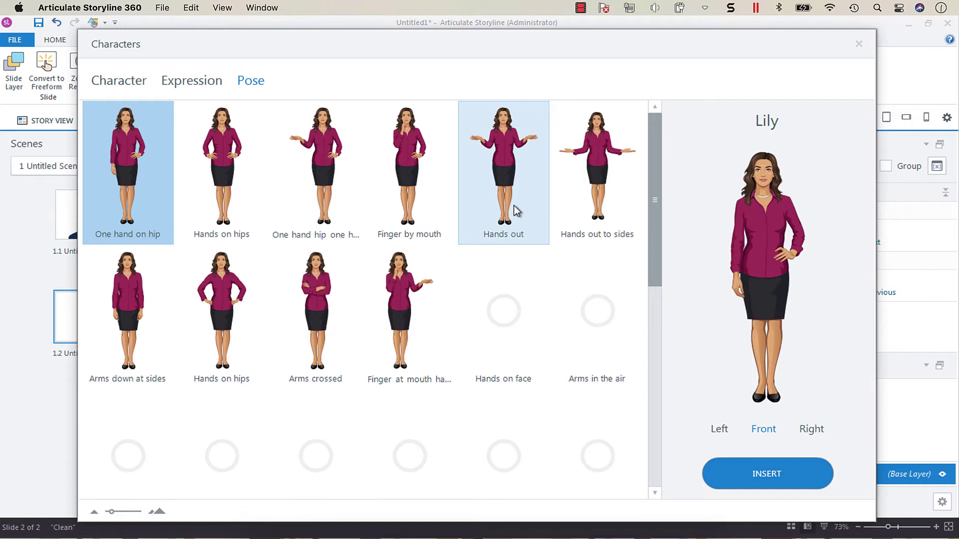
pyautogui.click(858, 45)
# Step: Go back to slide 1.1 holding the illustrated character Shannon
pyautogui.click(87, 212)
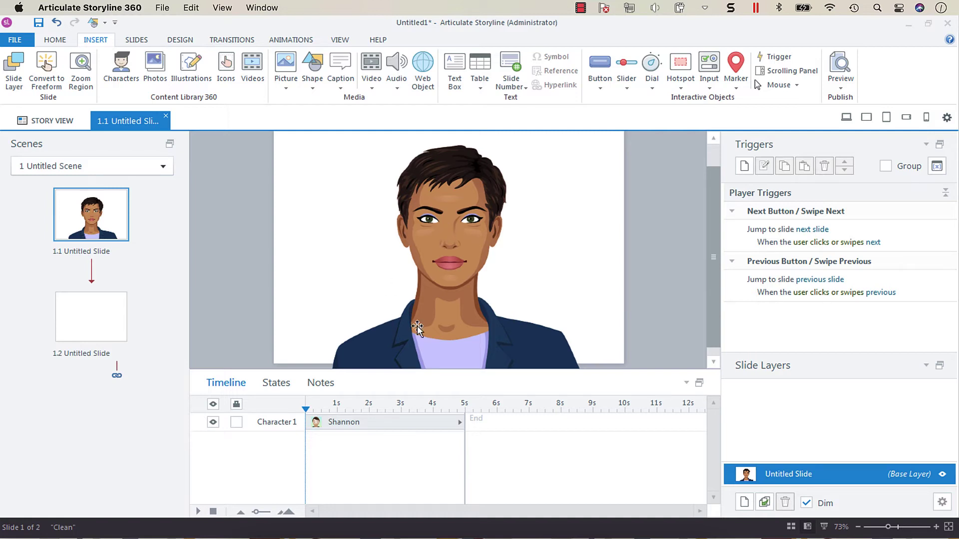
# Step: Open Shannon's Edit States view and browse the preset names for a new state without choosing one
pyautogui.click(359, 423)
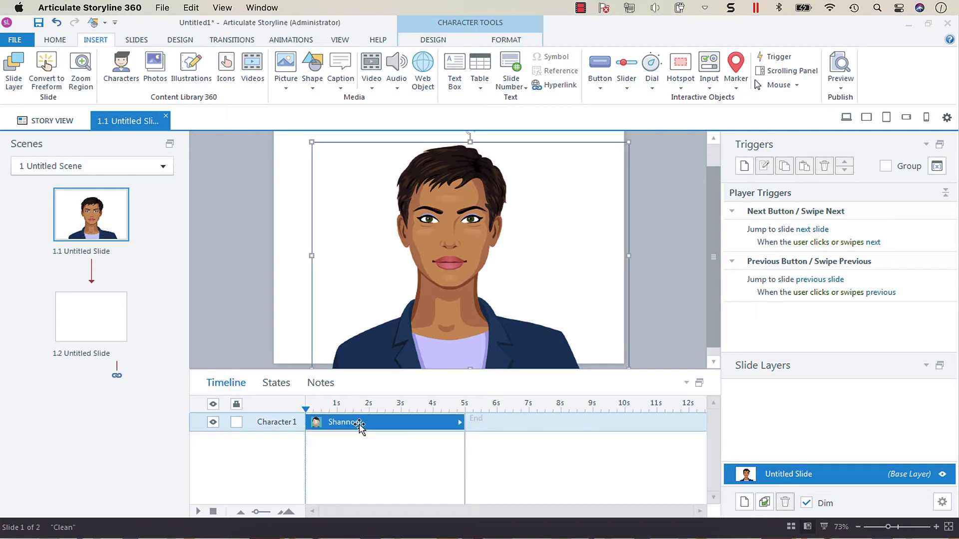
pyautogui.click(279, 383)
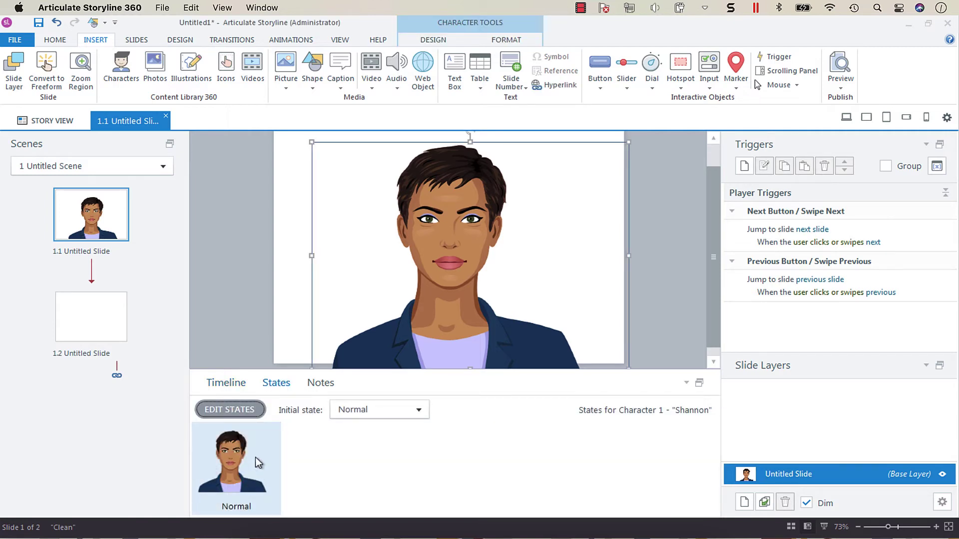
pyautogui.click(241, 413)
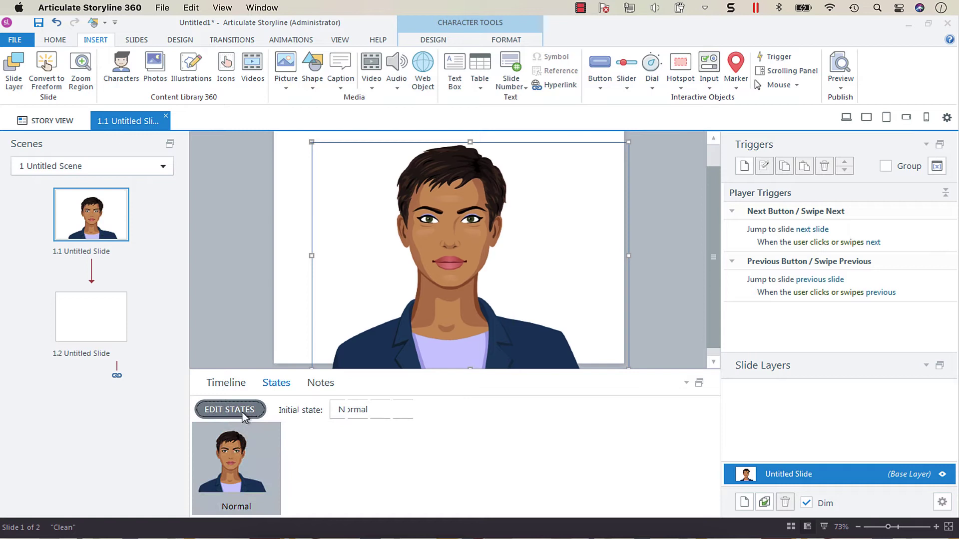
pyautogui.click(313, 411)
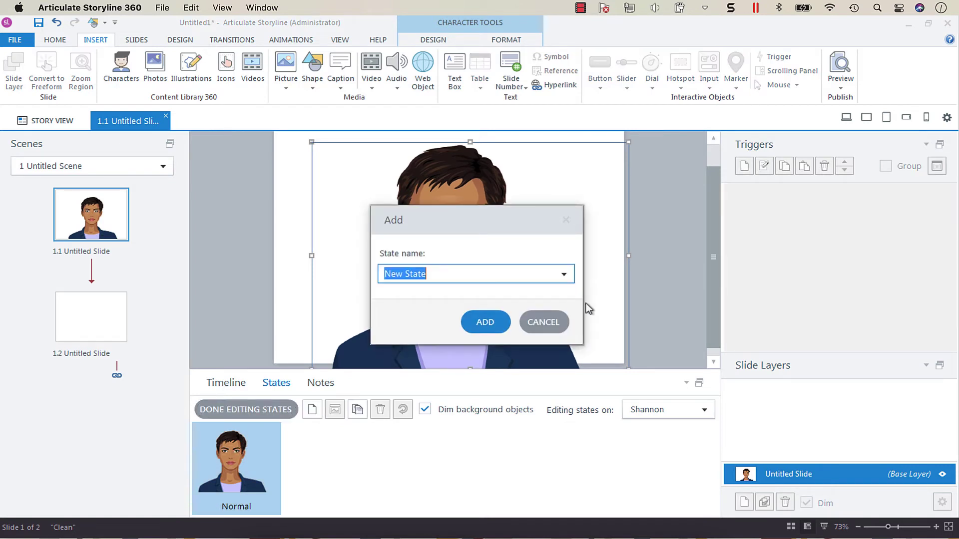
pyautogui.click(565, 274)
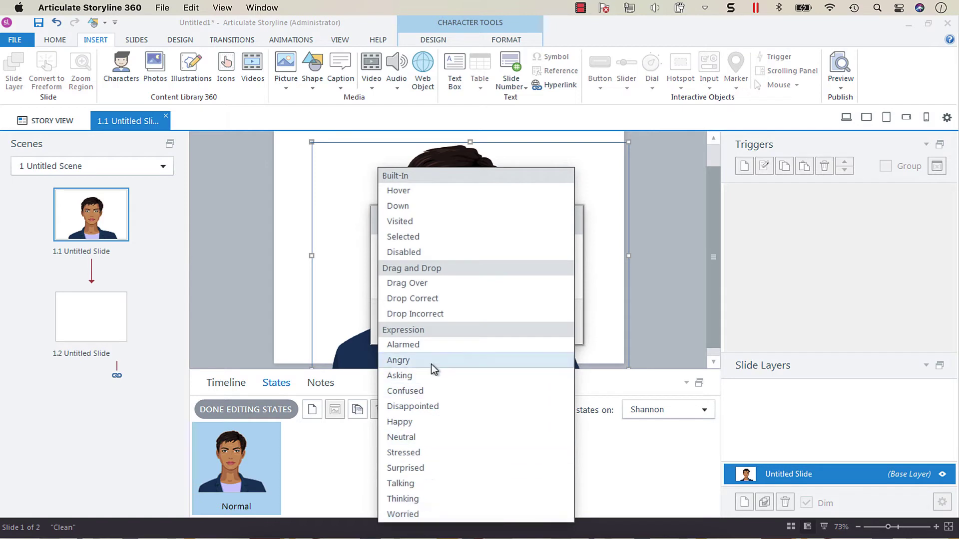
pyautogui.click(580, 303)
# Step: Cancel the new state, leave state editing, and extend the slide timeline to about 10 seconds
pyautogui.click(544, 322)
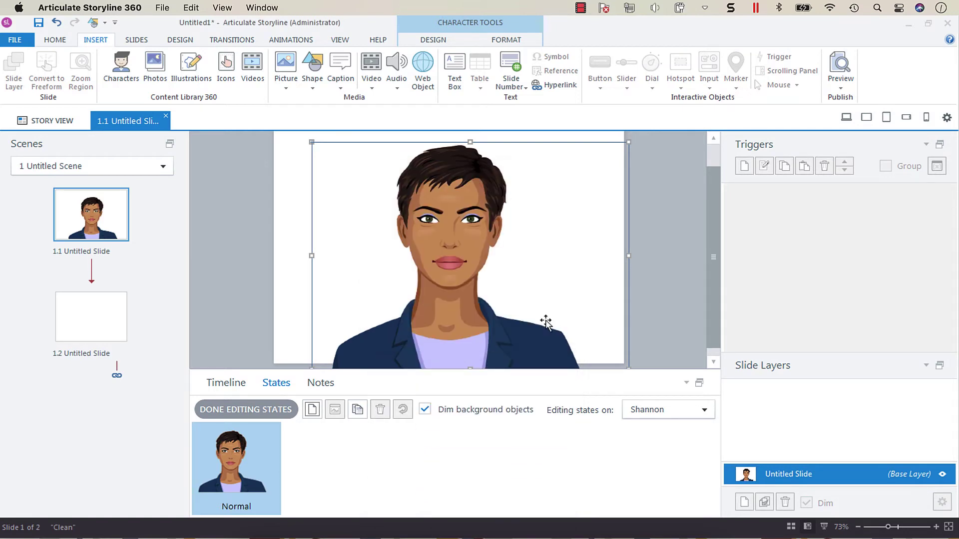
pyautogui.click(226, 383)
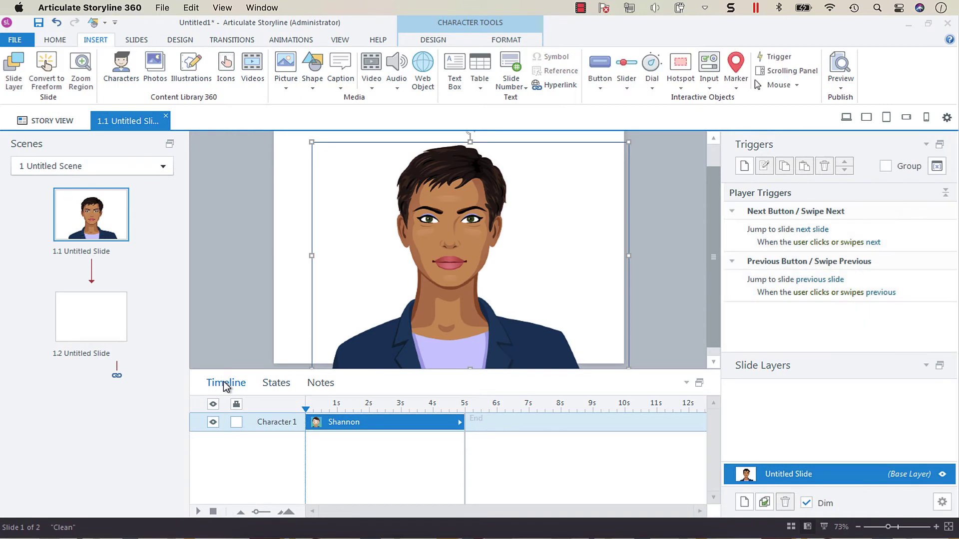
pyautogui.click(464, 424)
pyautogui.moveTo(464, 424)
pyautogui.mouseDown()
pyautogui.moveTo(648, 426)
pyautogui.moveTo(628, 424)
pyautogui.mouseUp()
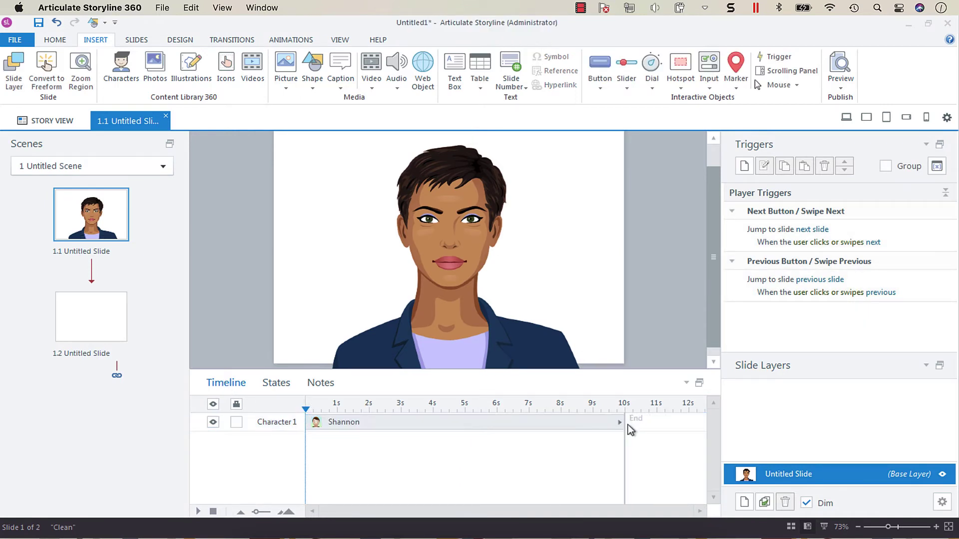
pyautogui.click(346, 423)
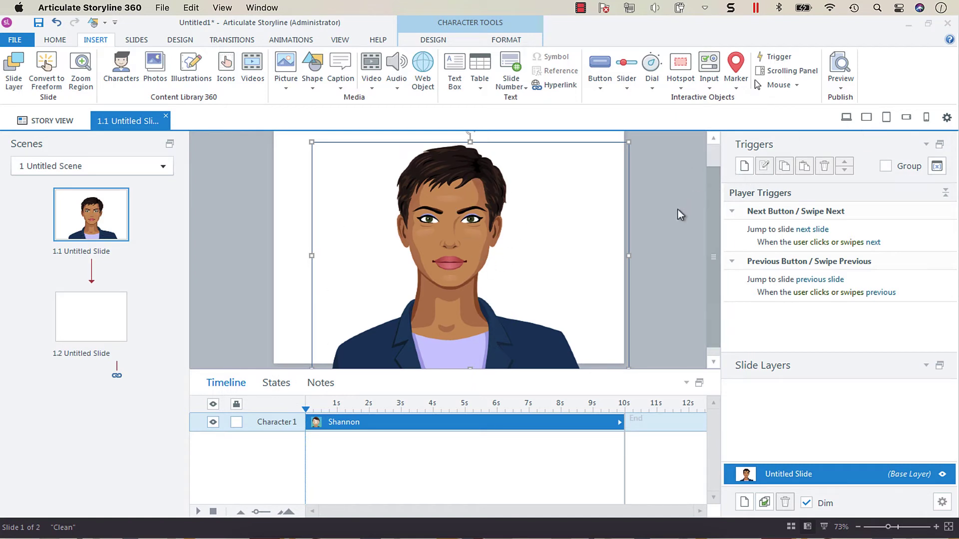
# Step: Create a trigger changing Character 1 to Angry when the timeline reaches 2s
pyautogui.click(744, 167)
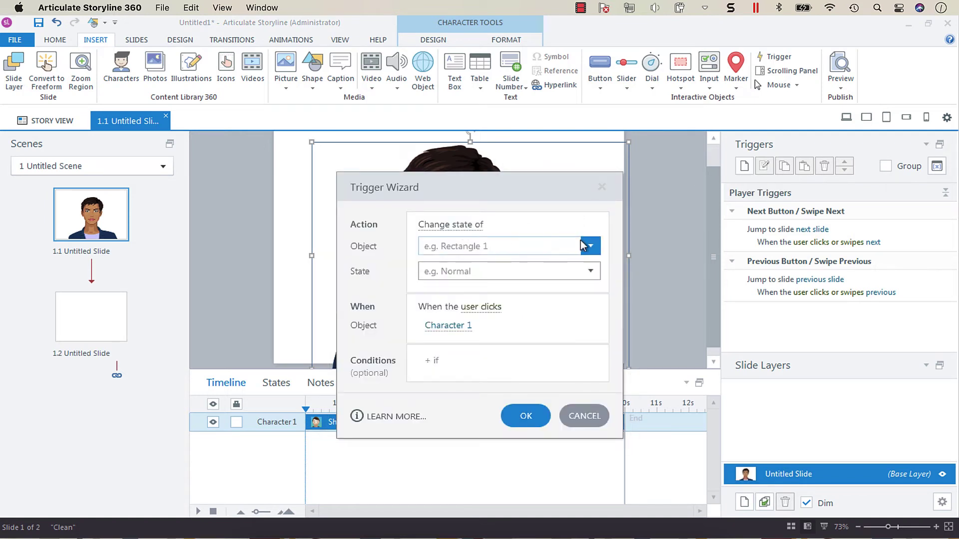
pyautogui.click(592, 246)
pyautogui.click(463, 310)
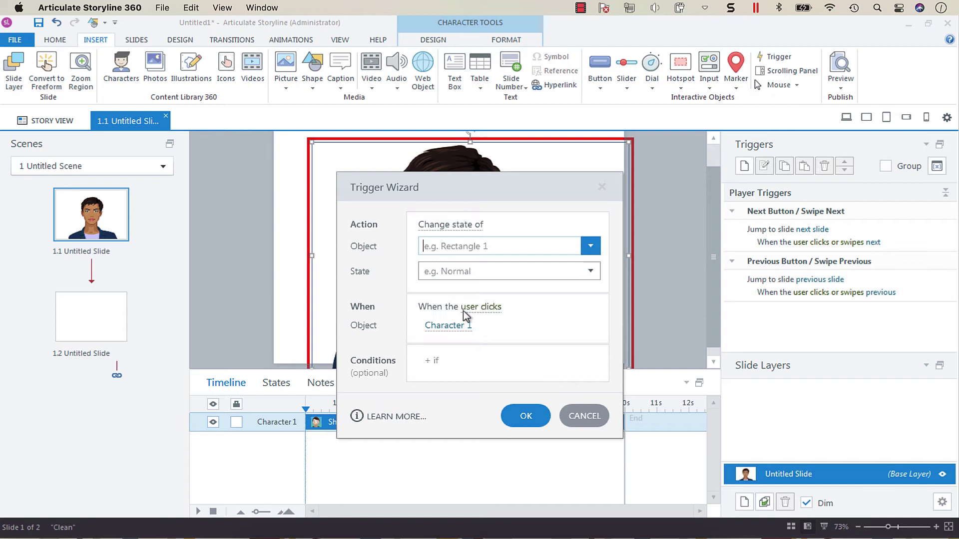
pyautogui.click(455, 263)
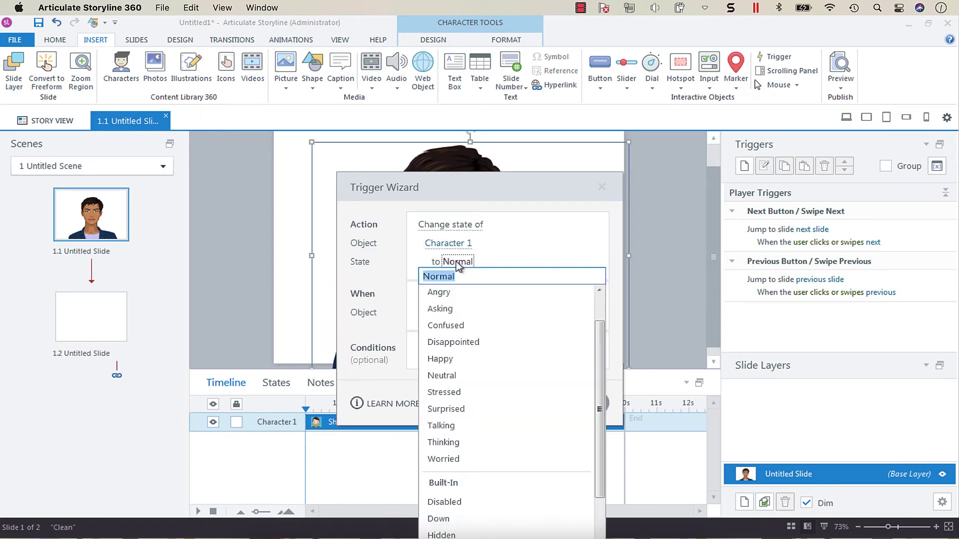
pyautogui.click(451, 295)
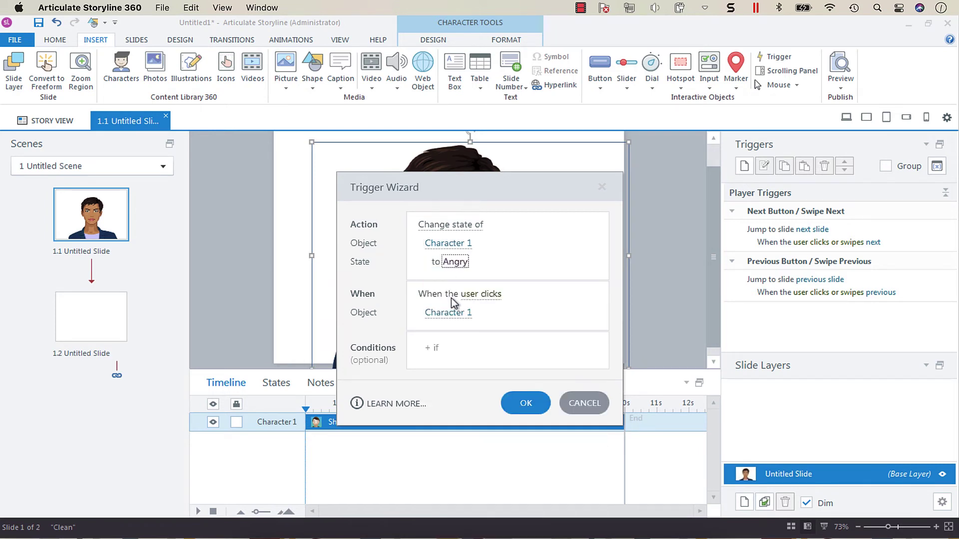
pyautogui.click(489, 294)
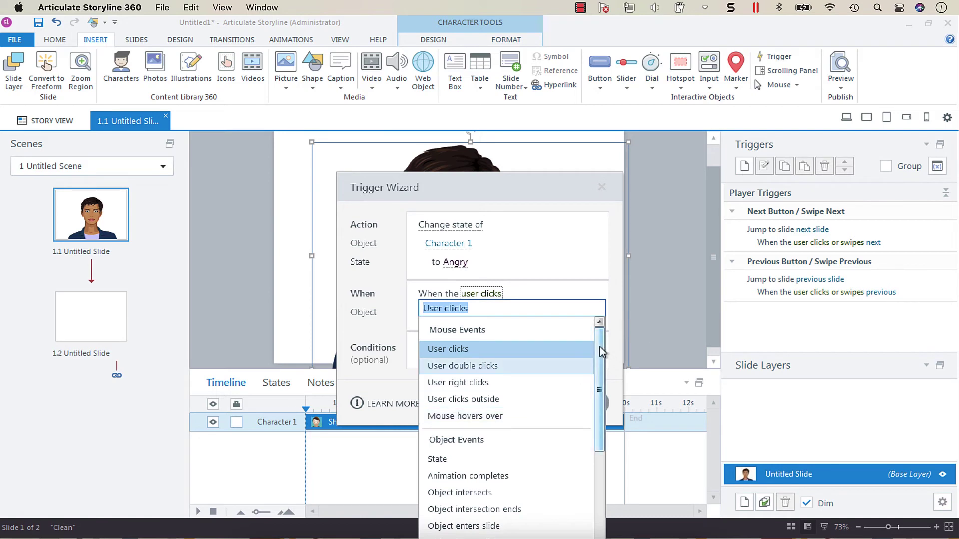
pyautogui.moveTo(602, 352); pyautogui.dragTo(587, 459)
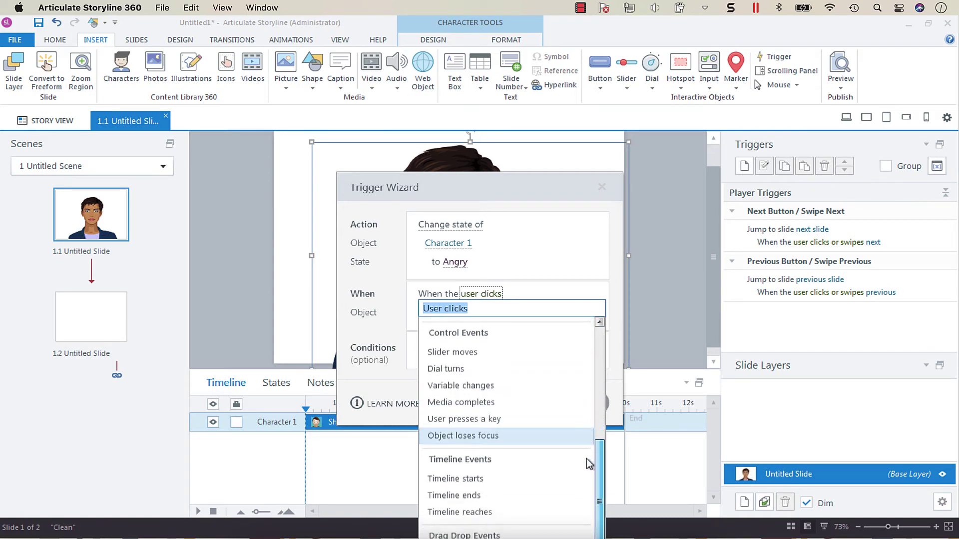
pyautogui.click(500, 510)
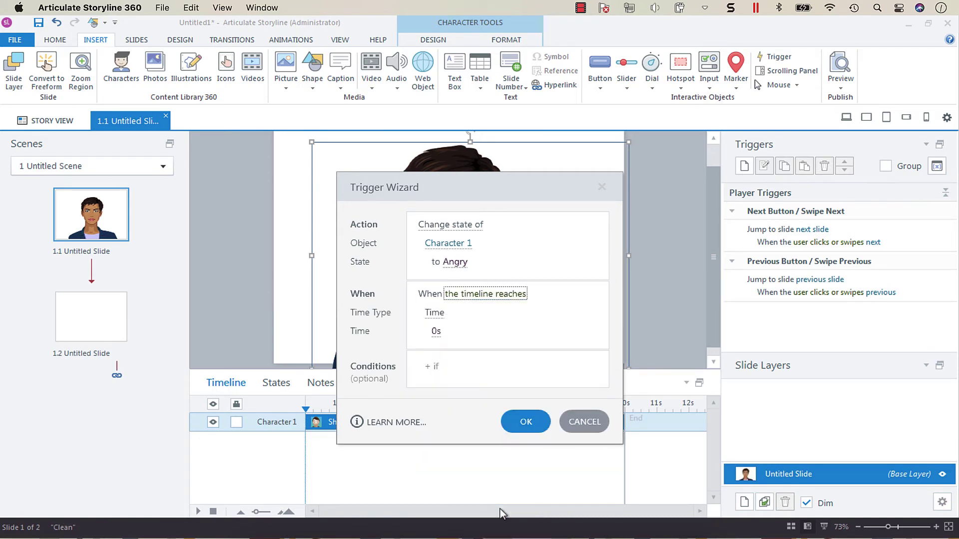
pyautogui.click(437, 332)
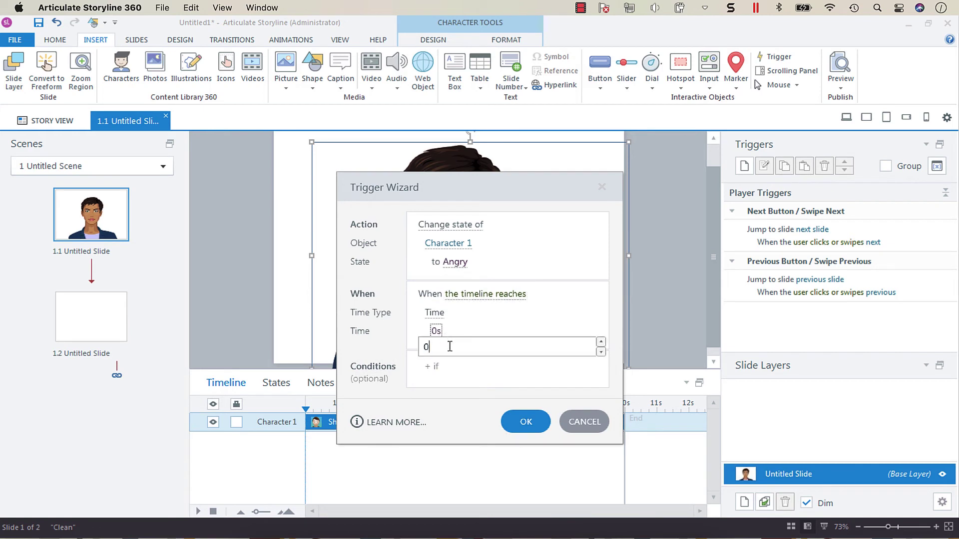
pyautogui.write('2')
pyautogui.click(531, 428)
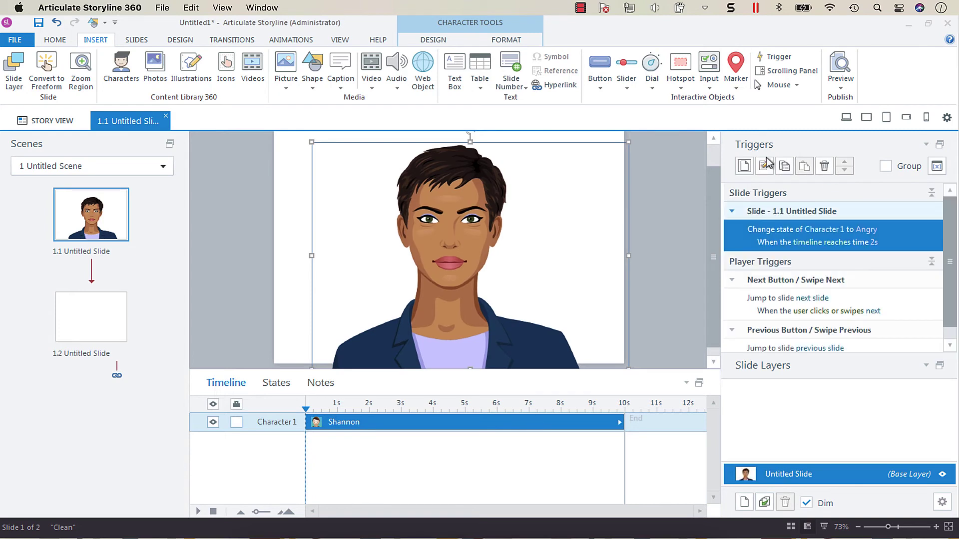
# Step: Duplicate the Angry trigger and set the copy to Surprised at 4s
pyautogui.click(784, 167)
pyautogui.click(804, 165)
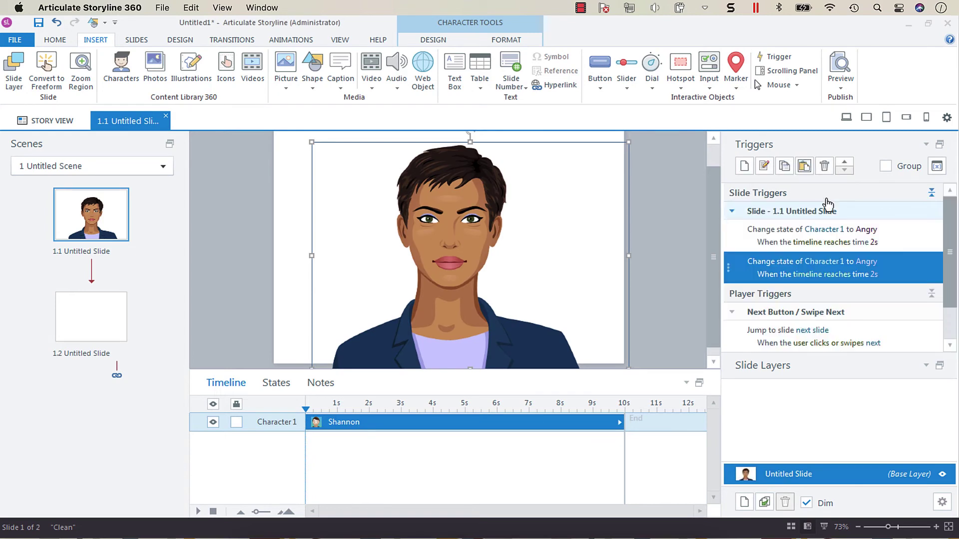
pyautogui.click(870, 263)
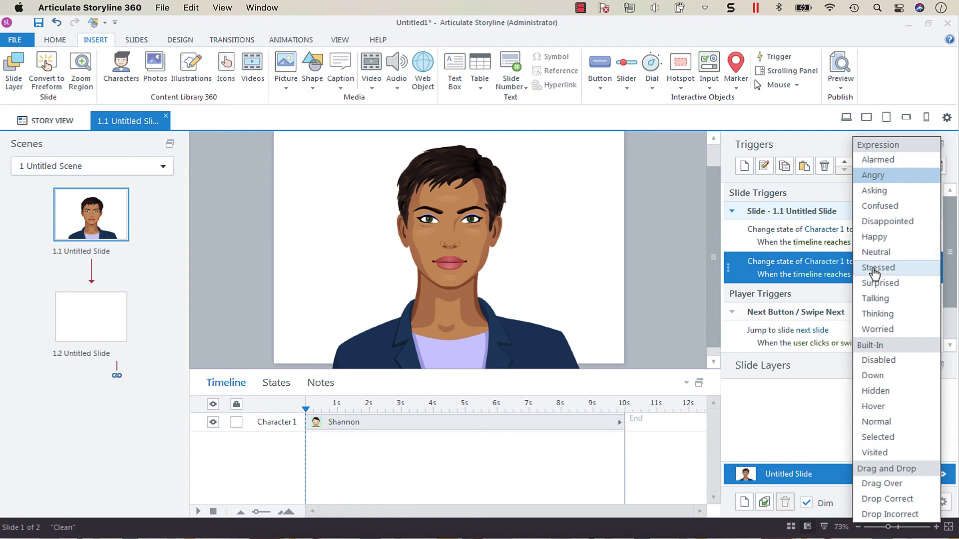
pyautogui.click(874, 283)
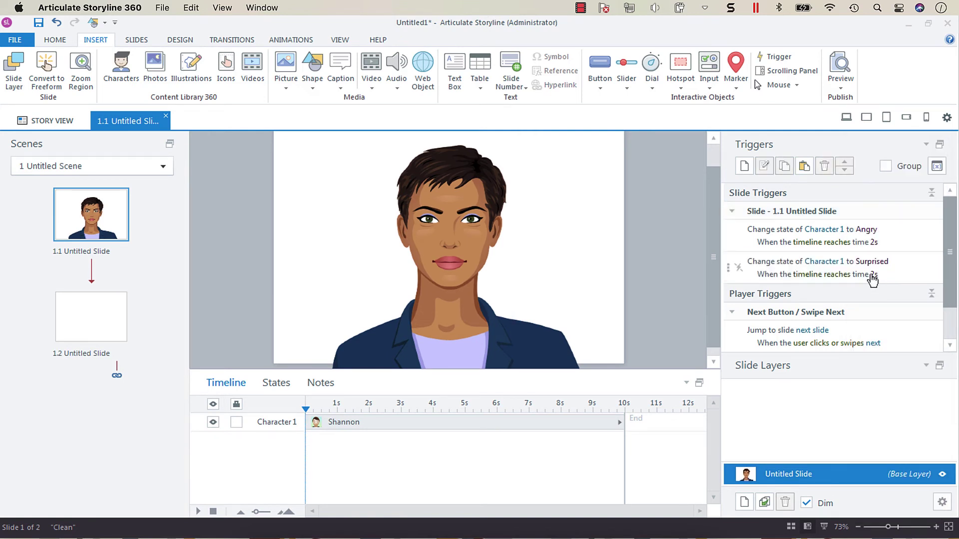
pyautogui.click(875, 274)
pyautogui.write('4')
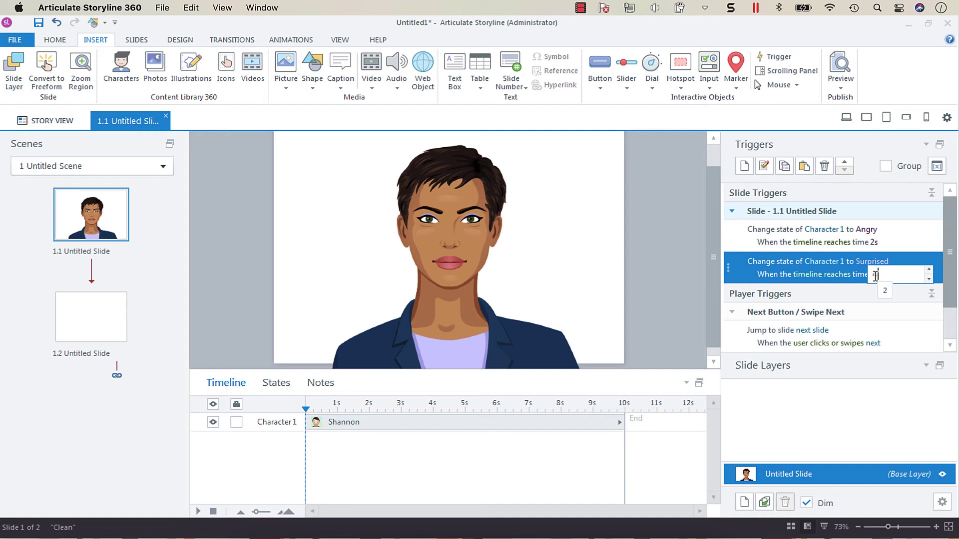
pyautogui.press('Return')
# Step: Duplicate the Surprised trigger and set the copy to Talking at 6s
pyautogui.click(784, 166)
pyautogui.click(804, 166)
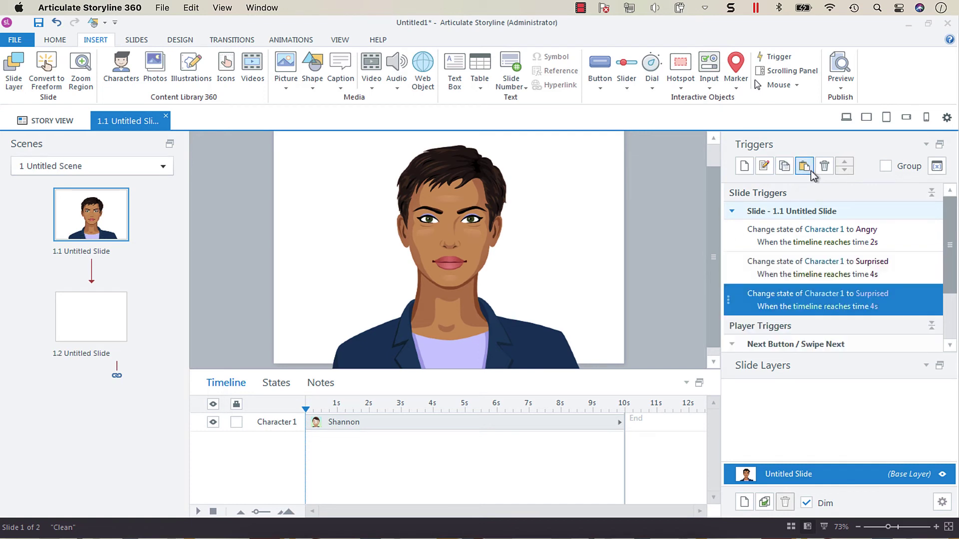
pyautogui.click(880, 295)
pyautogui.scroll(5, 882, 299)
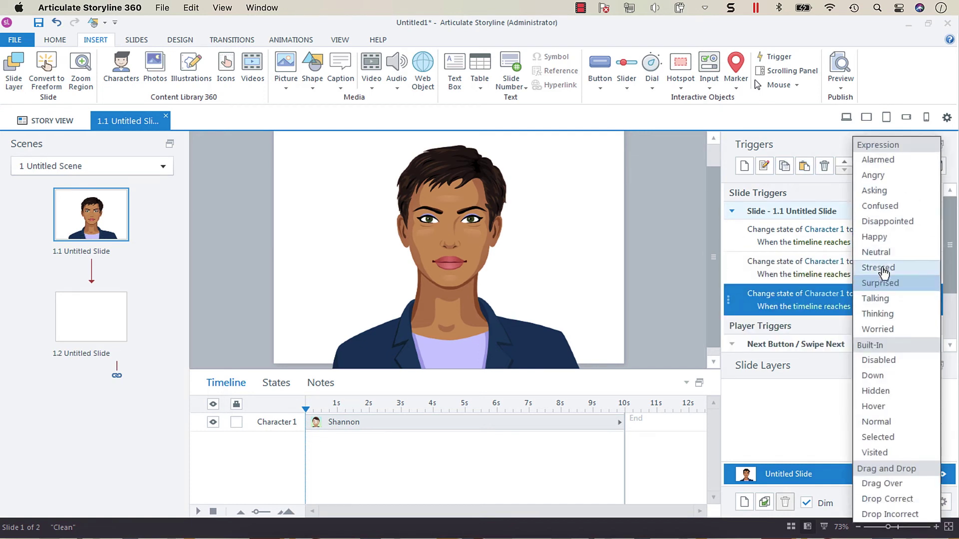
pyautogui.click(879, 301)
pyautogui.click(873, 307)
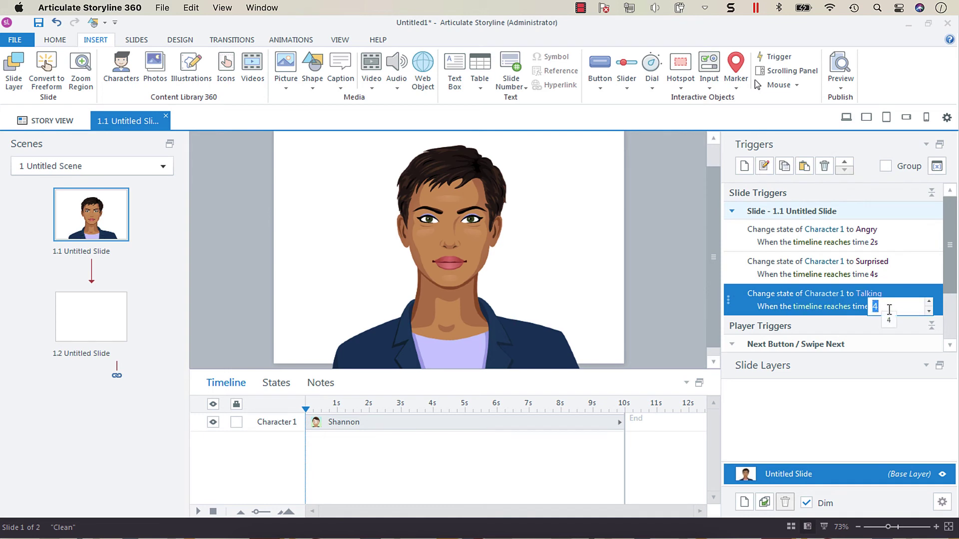
pyautogui.write('6')
pyautogui.press('Return')
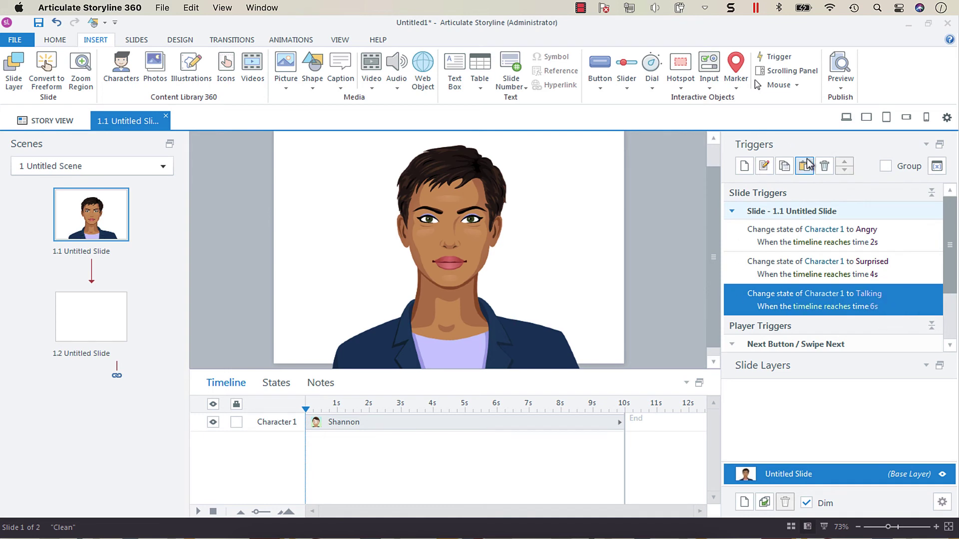
# Step: Duplicate the Talking trigger and set the copy to Confused at 8s
pyautogui.click(785, 166)
pyautogui.click(804, 166)
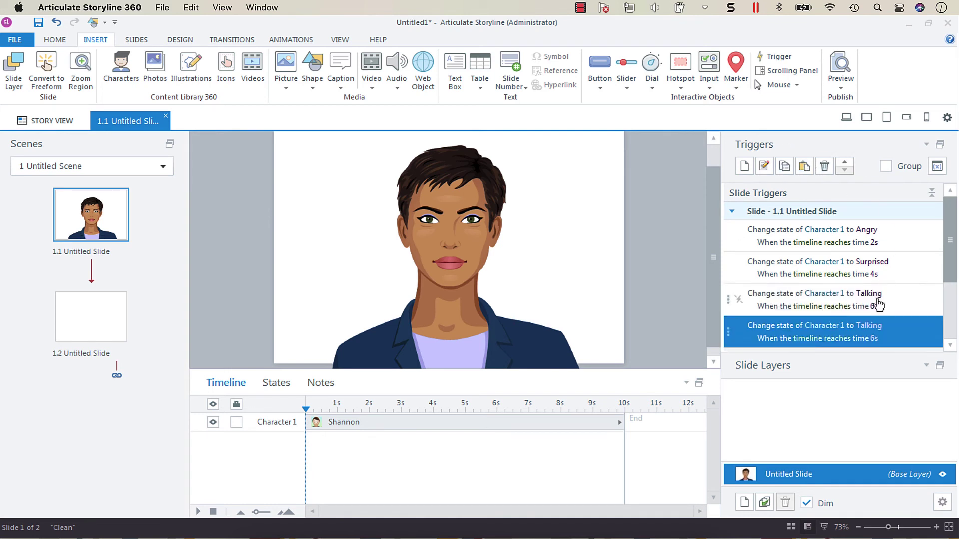
pyautogui.click(869, 326)
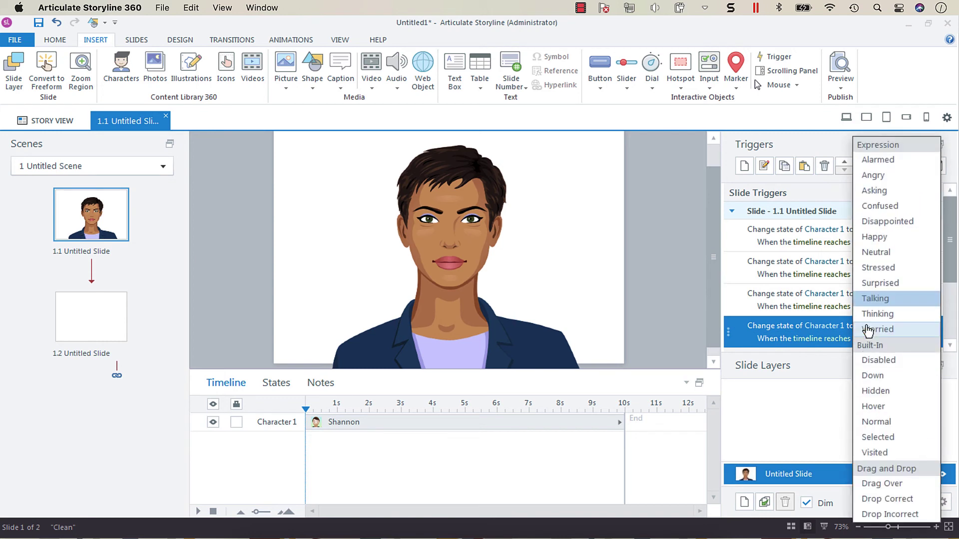
pyautogui.click(884, 208)
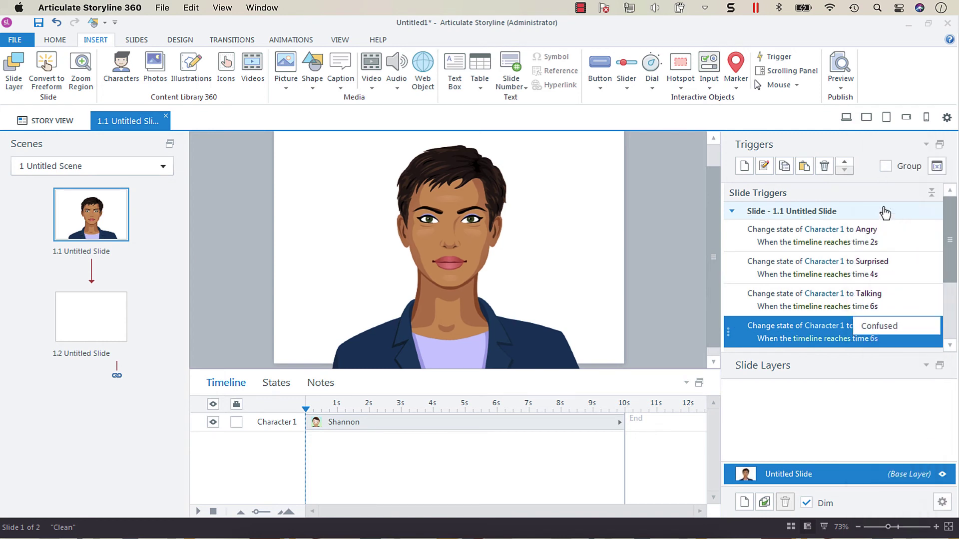
pyautogui.click(874, 339)
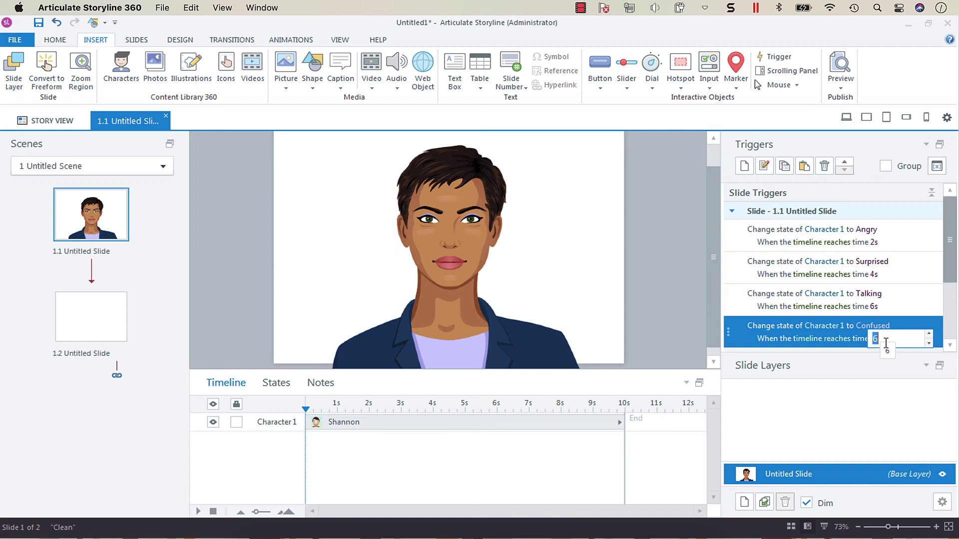
pyautogui.write('8')
pyautogui.press('Return')
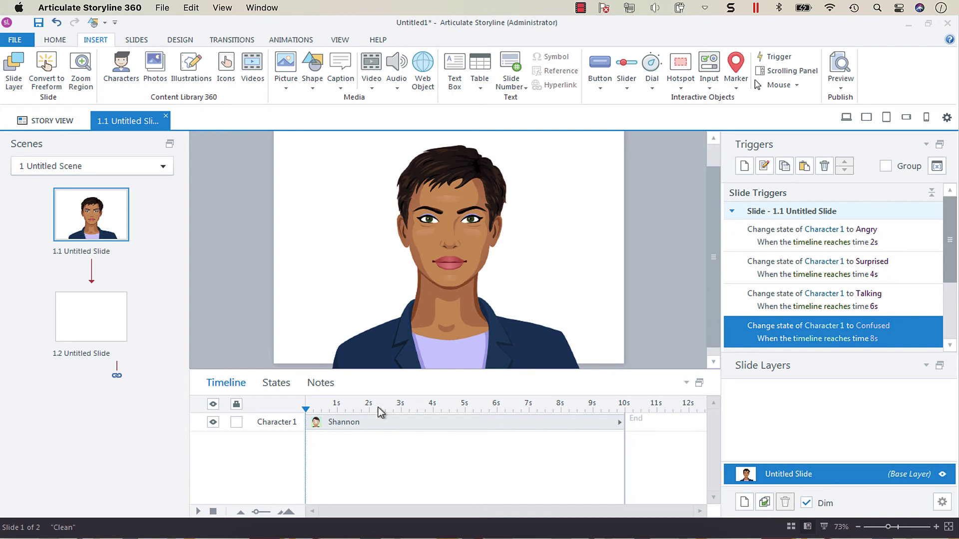
# Step: Show Shannon's five states and display the Angry state on the slide
pyautogui.click(357, 423)
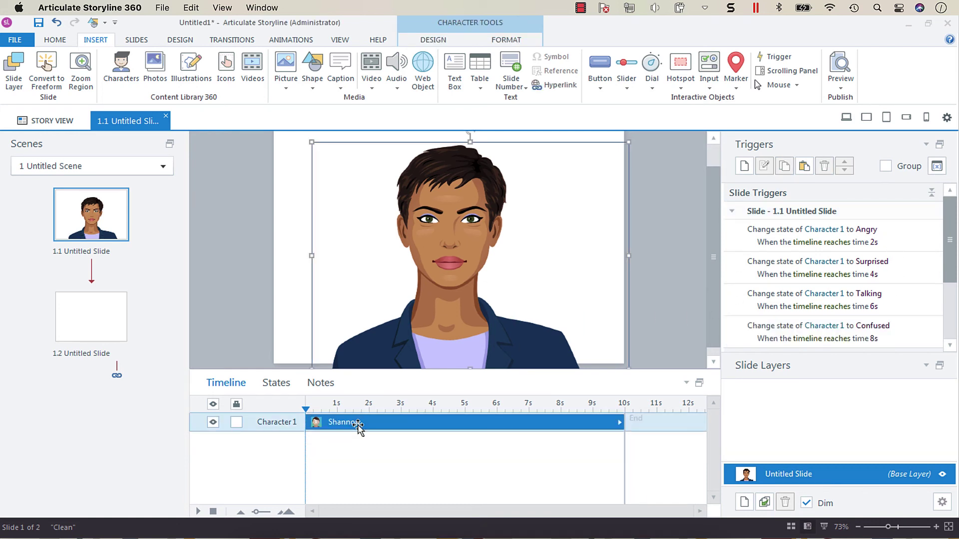
pyautogui.click(274, 383)
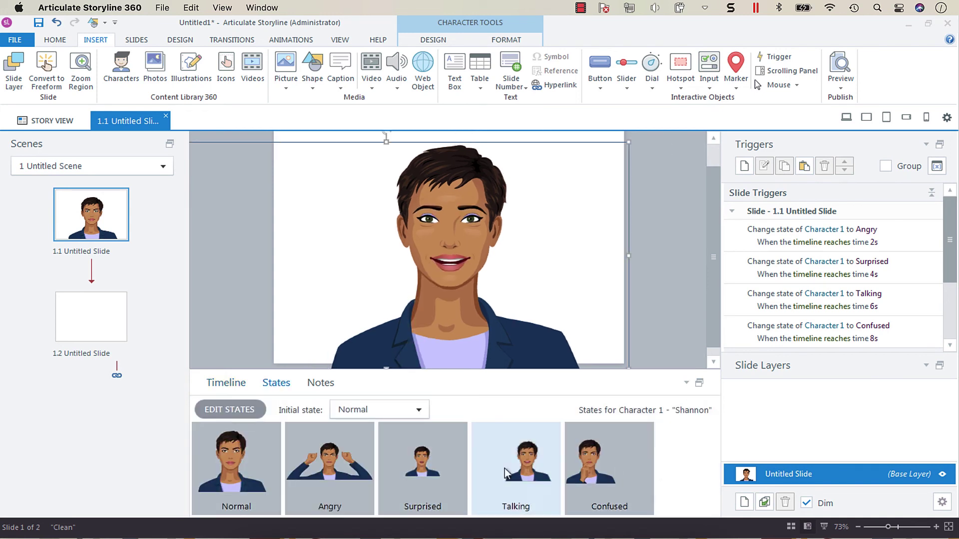
pyautogui.click(348, 466)
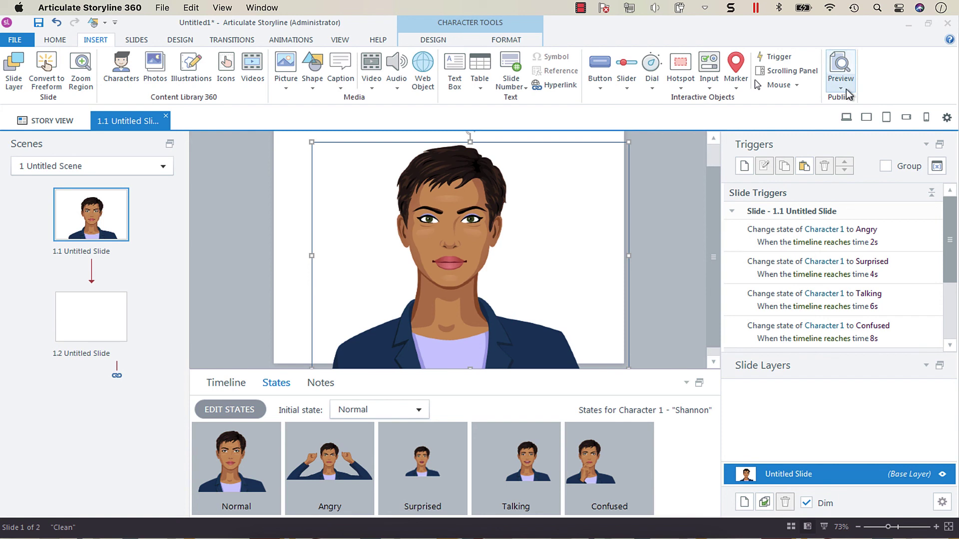
# Step: Preview slide 1.1 and watch Shannon change expressions every two seconds
pyautogui.click(841, 65)
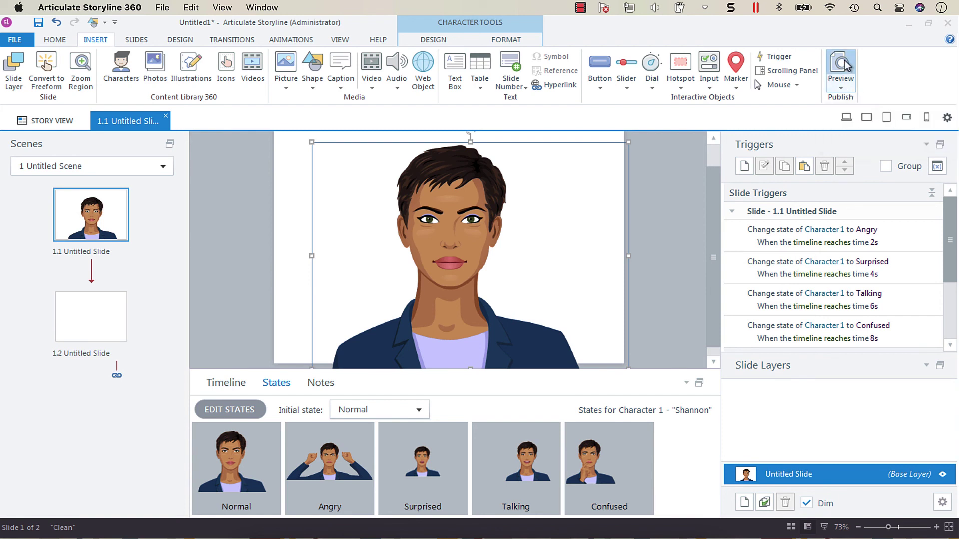